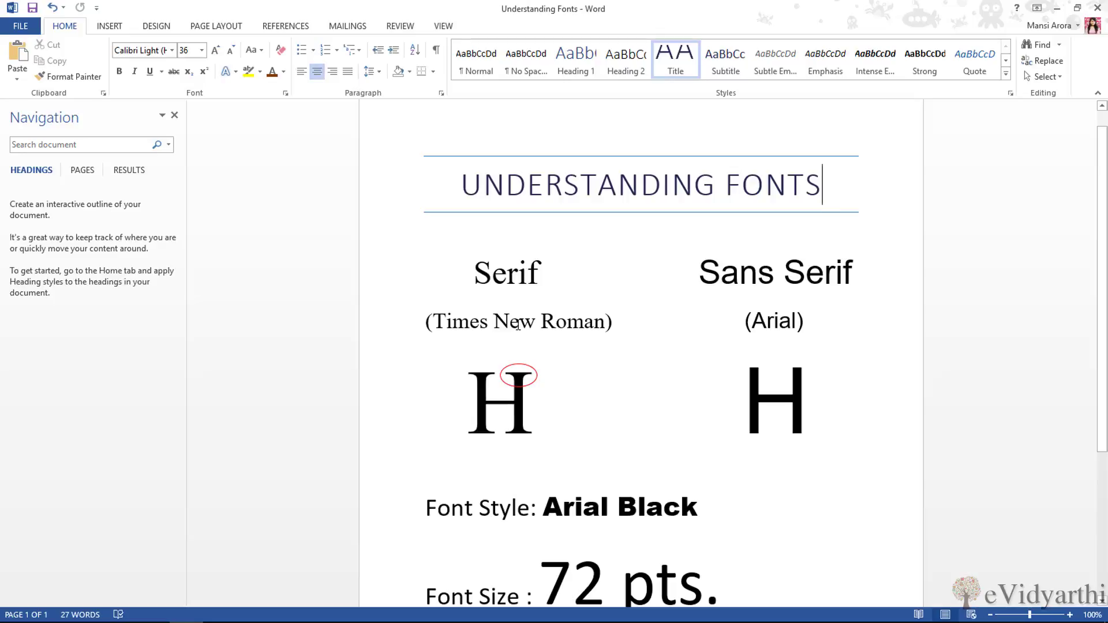
Select the "Arial Black" text in the Font Style line and browse the available fonts without changing it.
scroll(499, 372, down, 1)
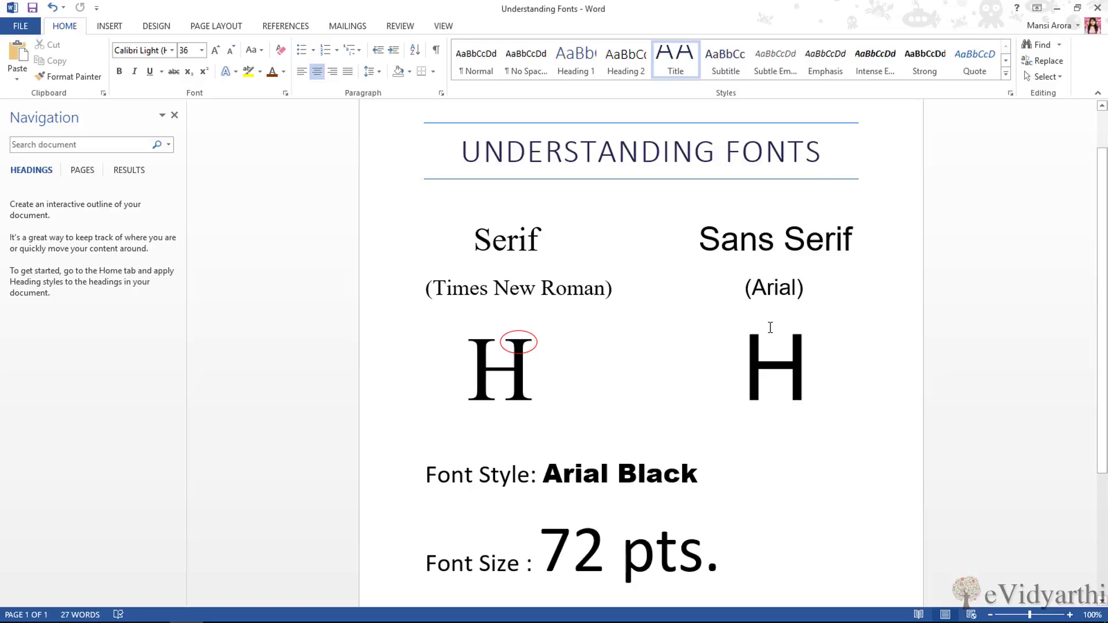
scroll(771, 327, down, 1)
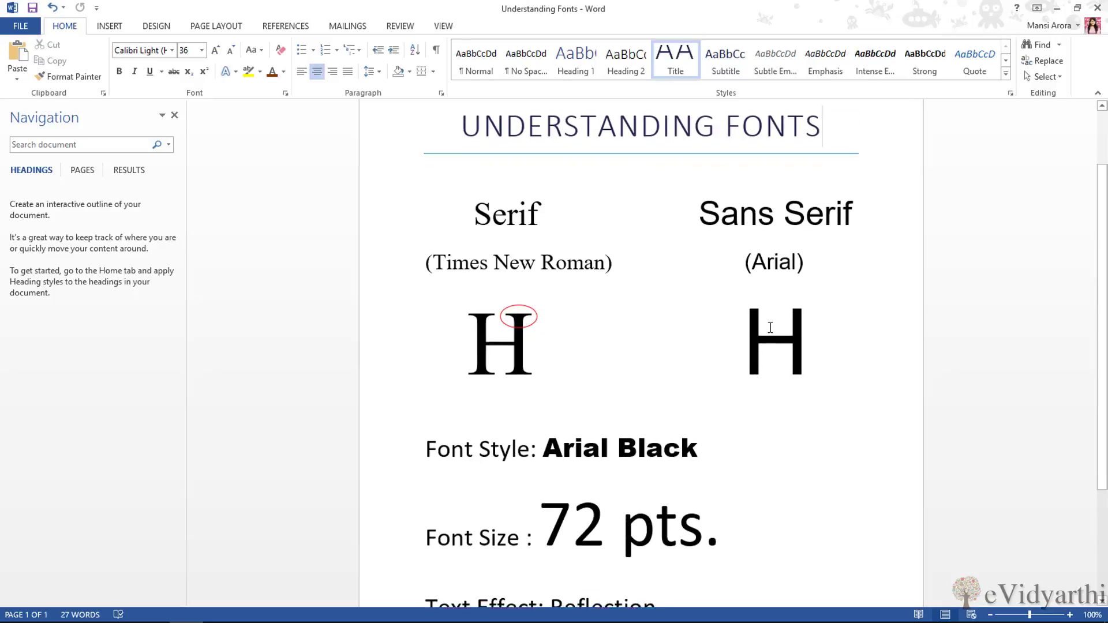
click(569, 445)
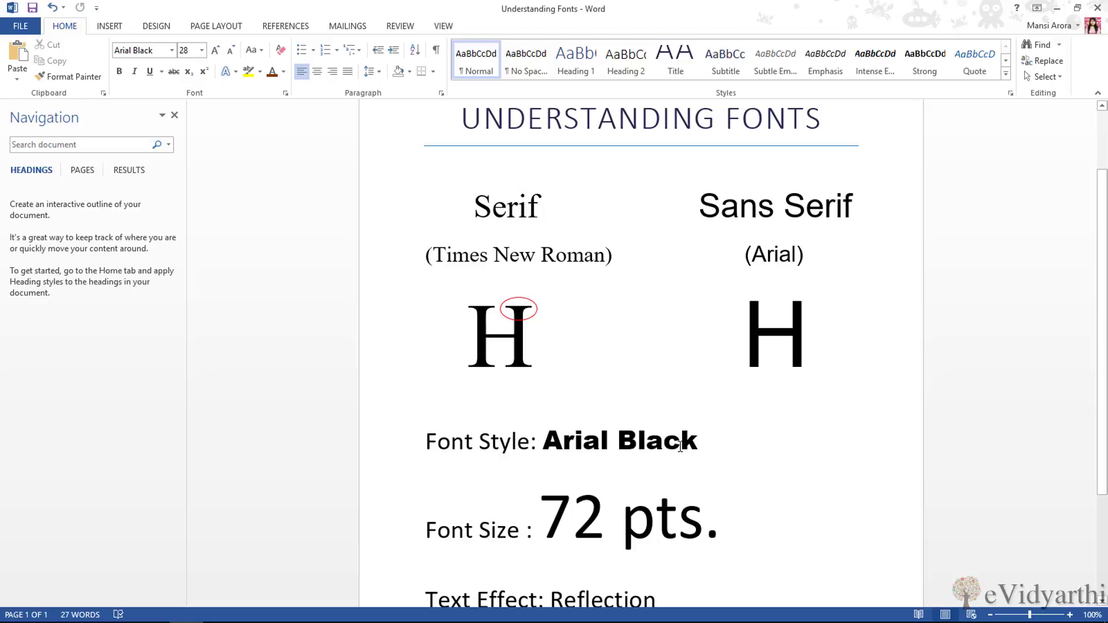
drag(698, 444, 570, 439)
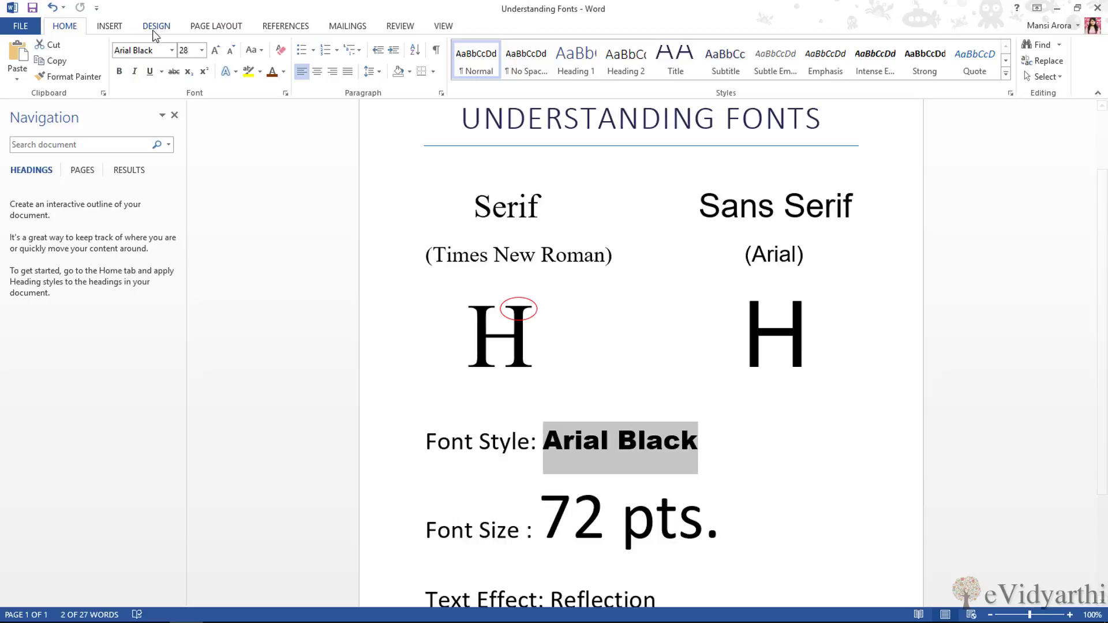
click(173, 51)
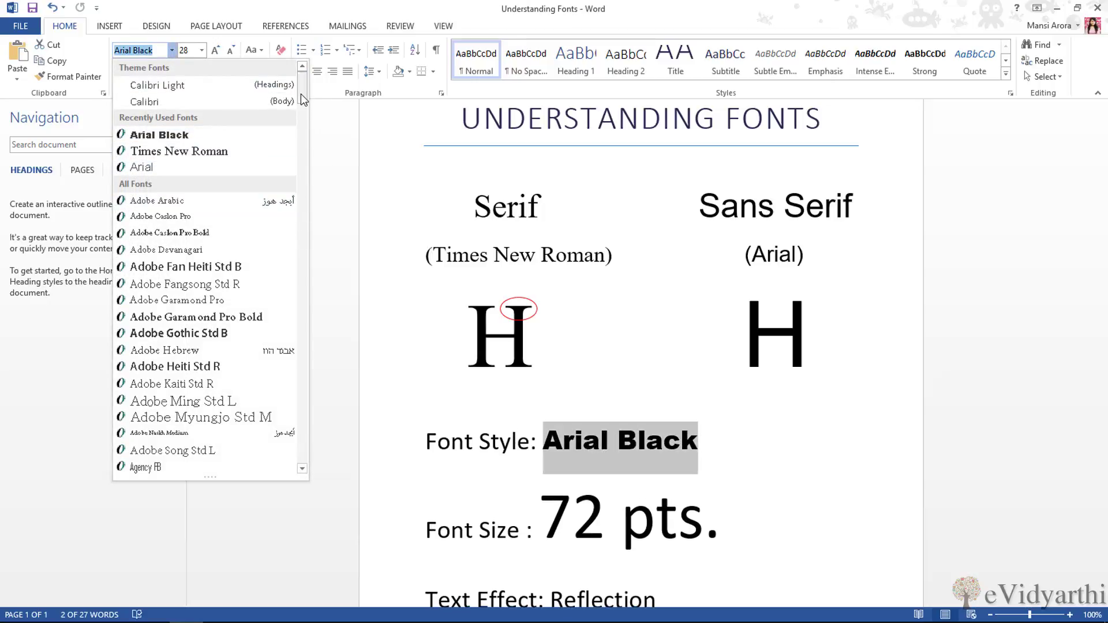
drag(300, 96, 300, 112)
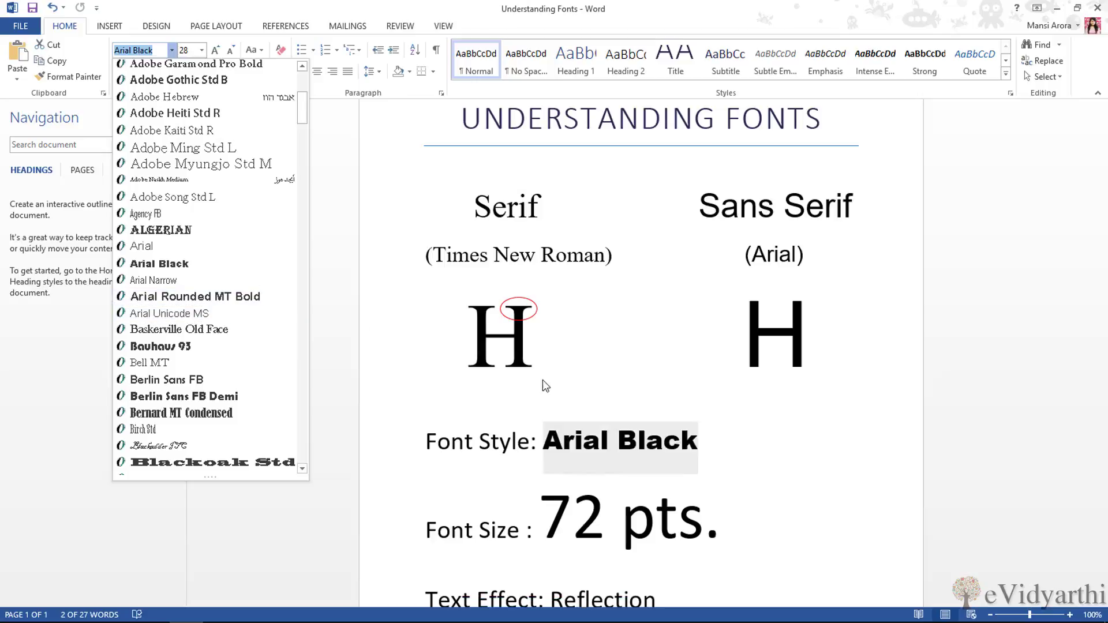
key(Escape)
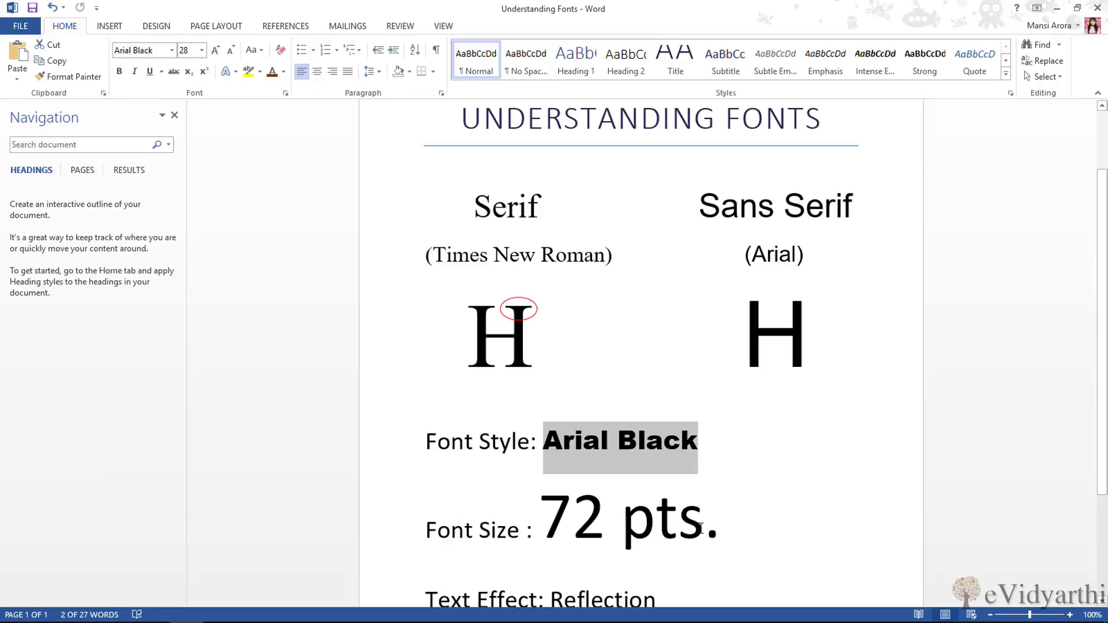
Select the "72 pts." text in the Font Size line and view the available font sizes without choosing one.
scroll(692, 528, down, 3)
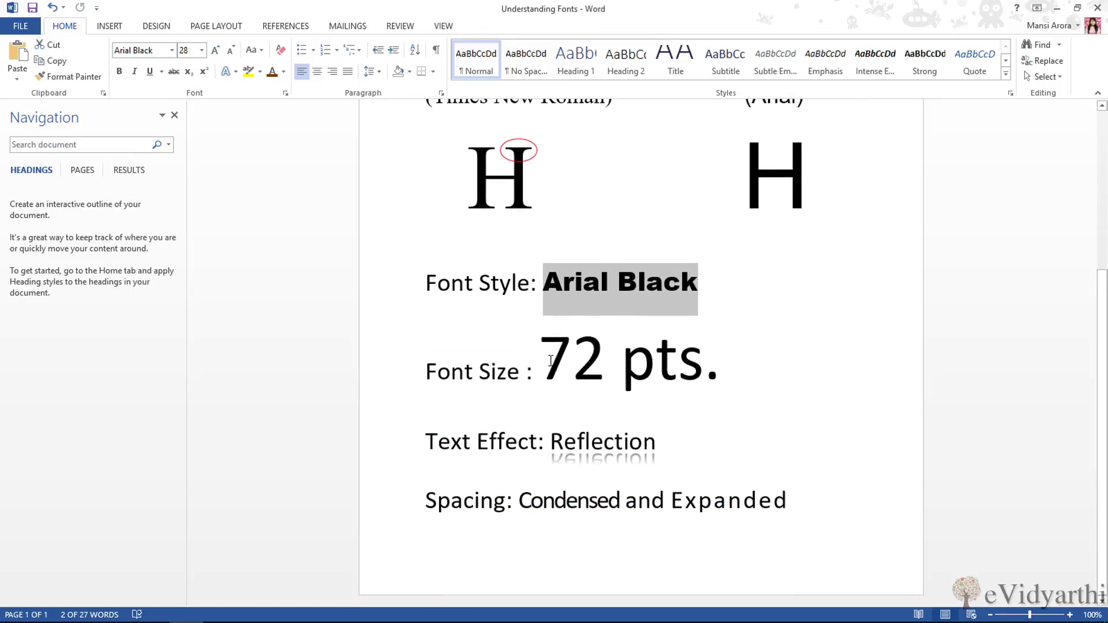
drag(548, 362, 719, 367)
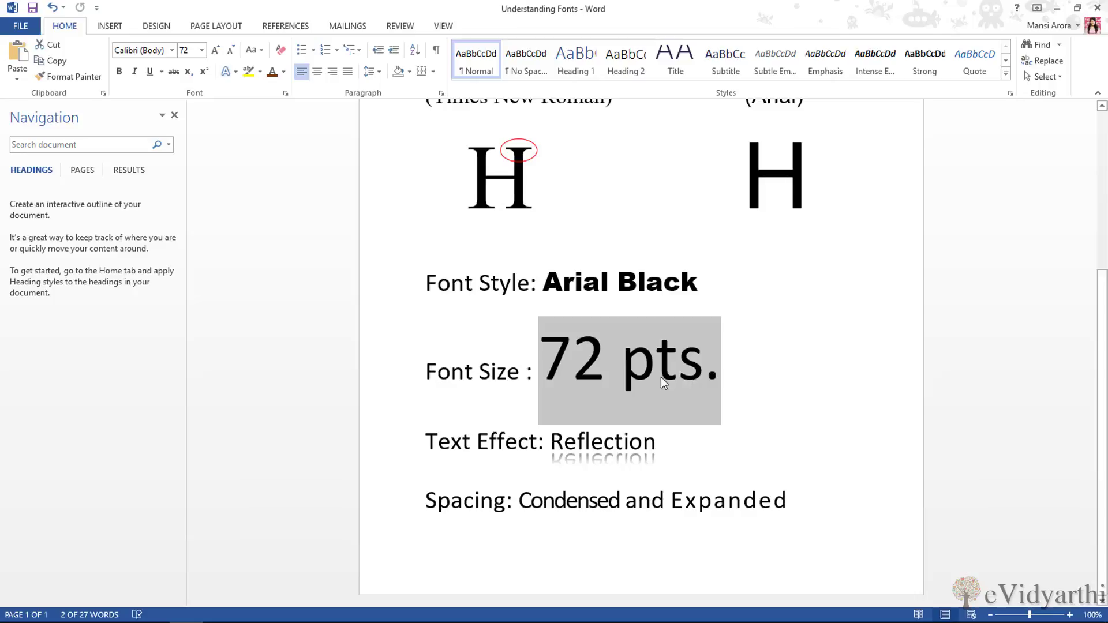
click(201, 51)
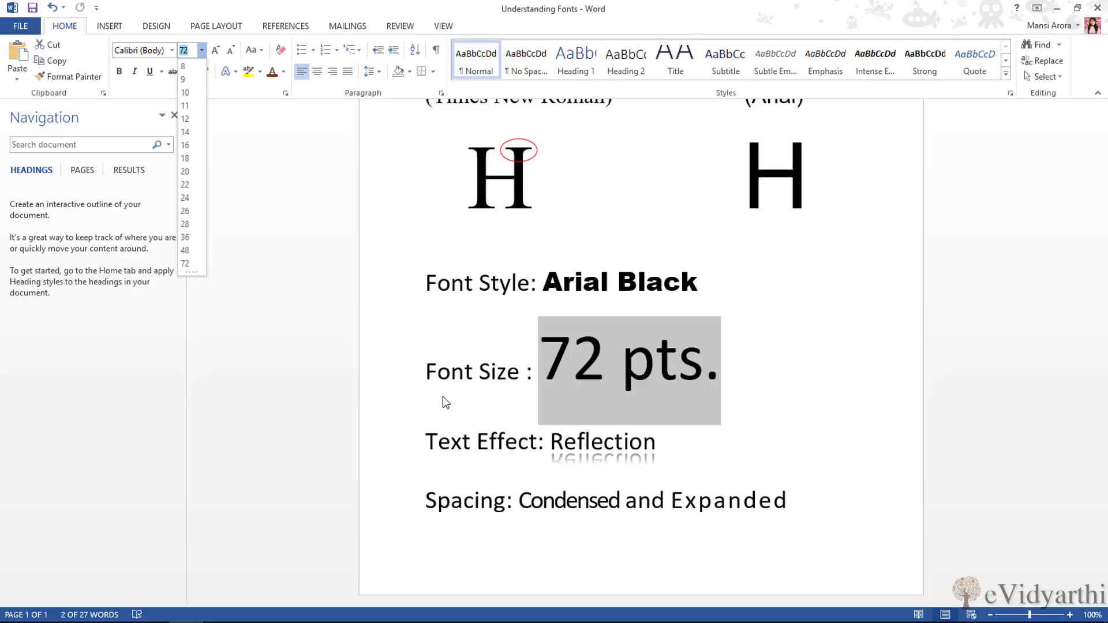
click(633, 445)
Select the word "Reflection" and look through the text effects, including the shadow and reflection variations, without applying any.
double_click(618, 443)
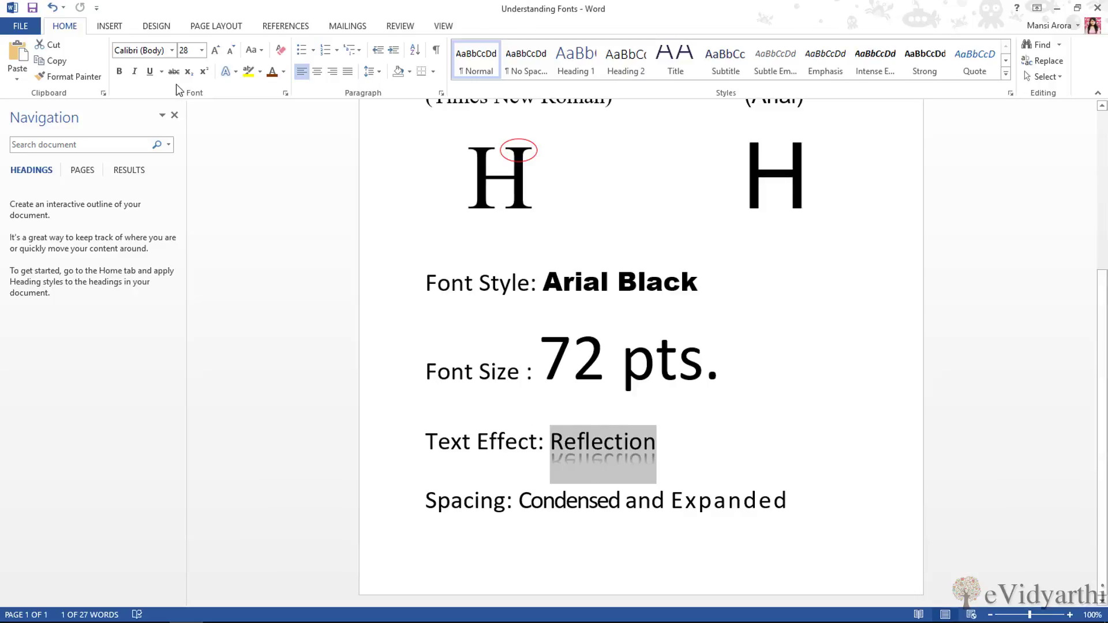
click(233, 71)
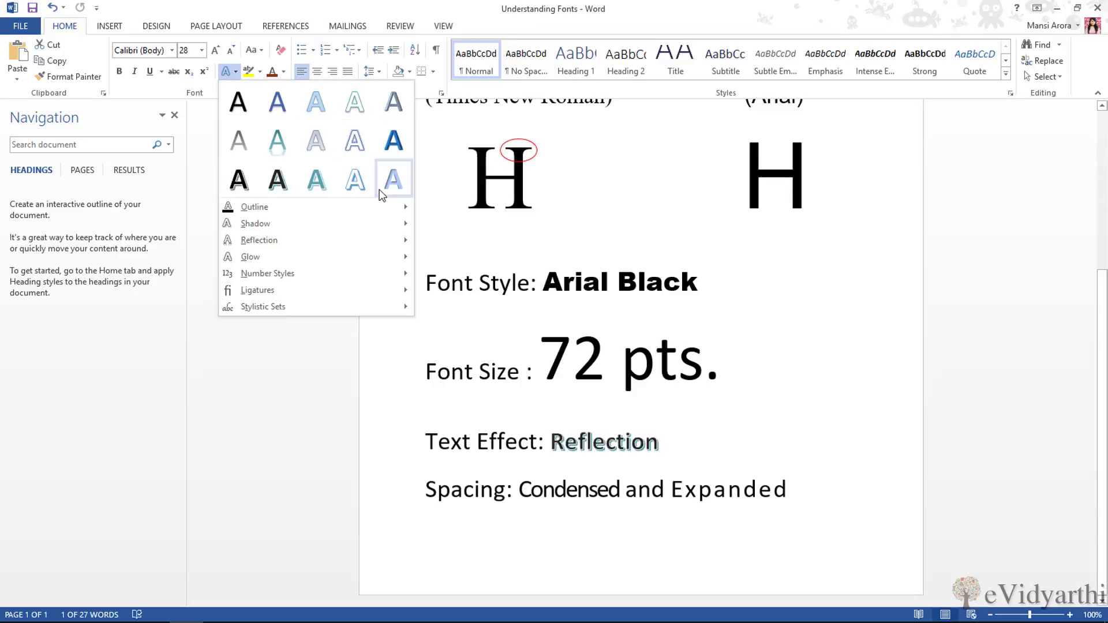
mouse_move(354, 210)
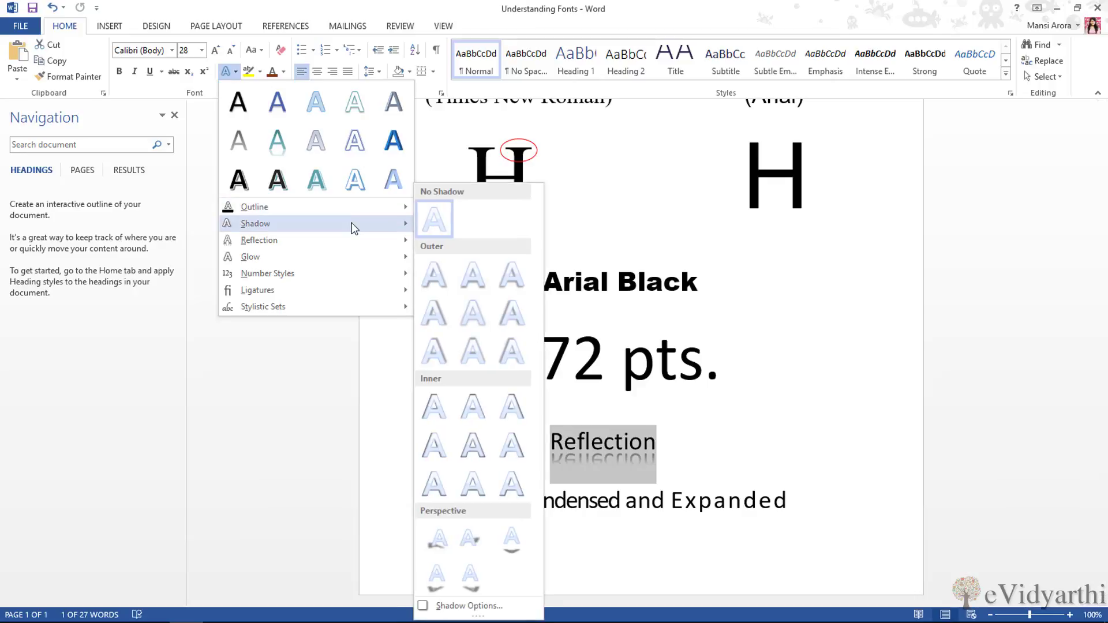
mouse_move(354, 248)
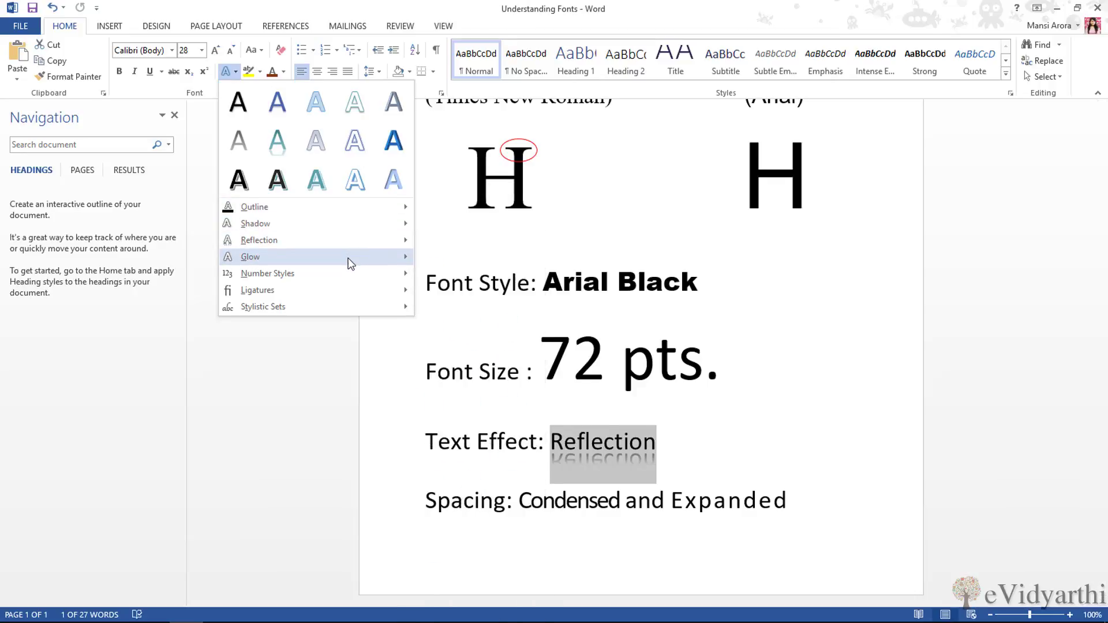
mouse_move(351, 276)
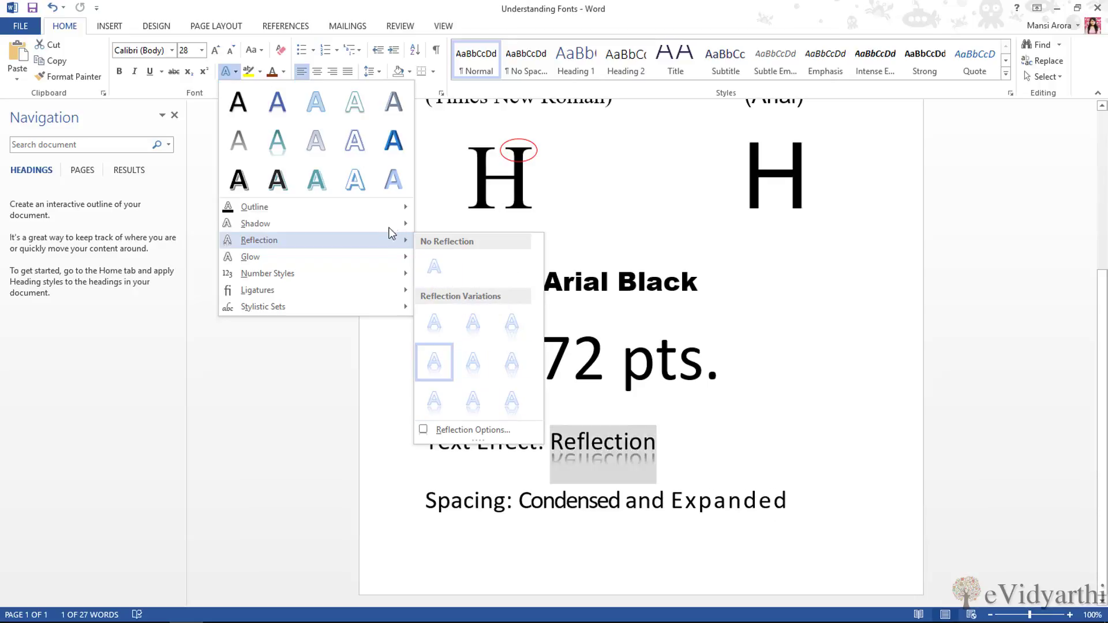
mouse_move(391, 224)
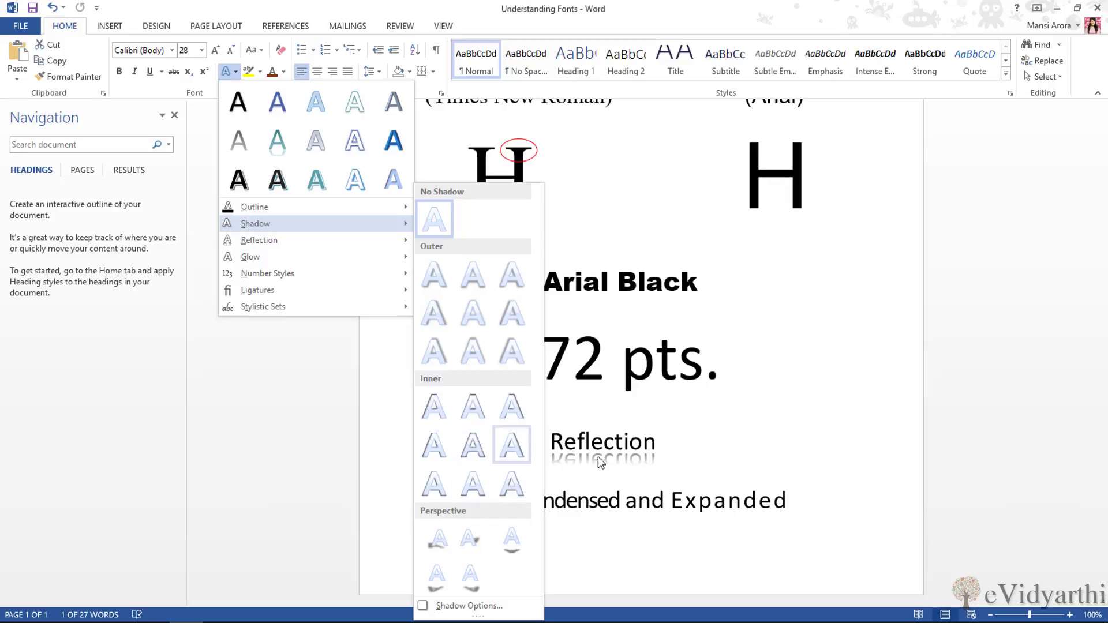
click(695, 453)
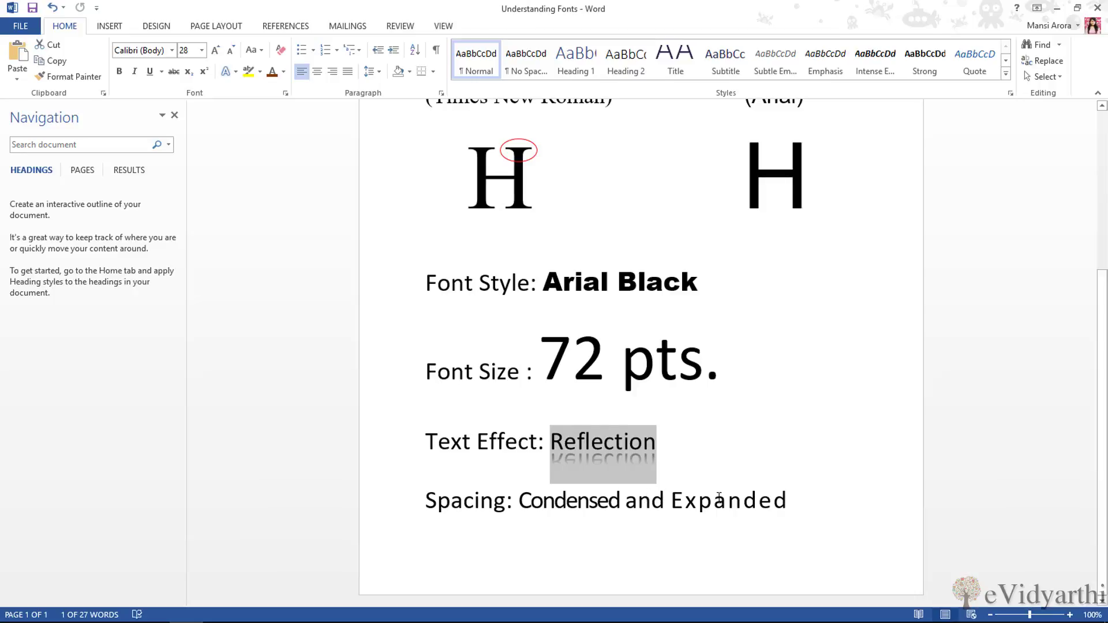
Open the advanced character spacing settings for the word "Condensed" in the Spacing line, leaving the spacing type as Condensed.
drag(683, 501, 774, 501)
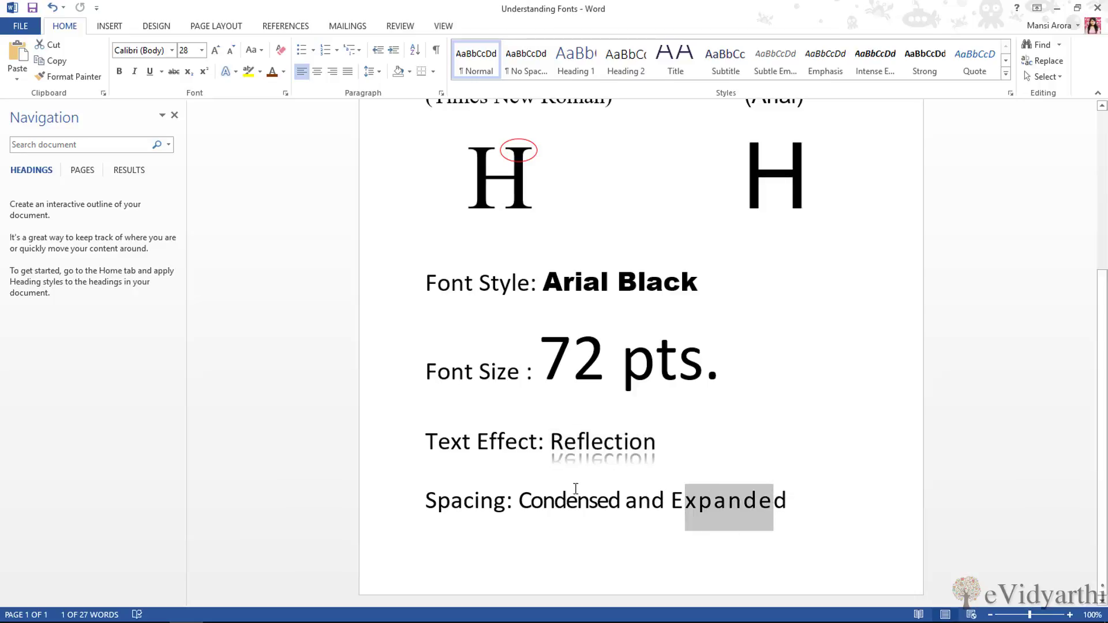
double_click(558, 503)
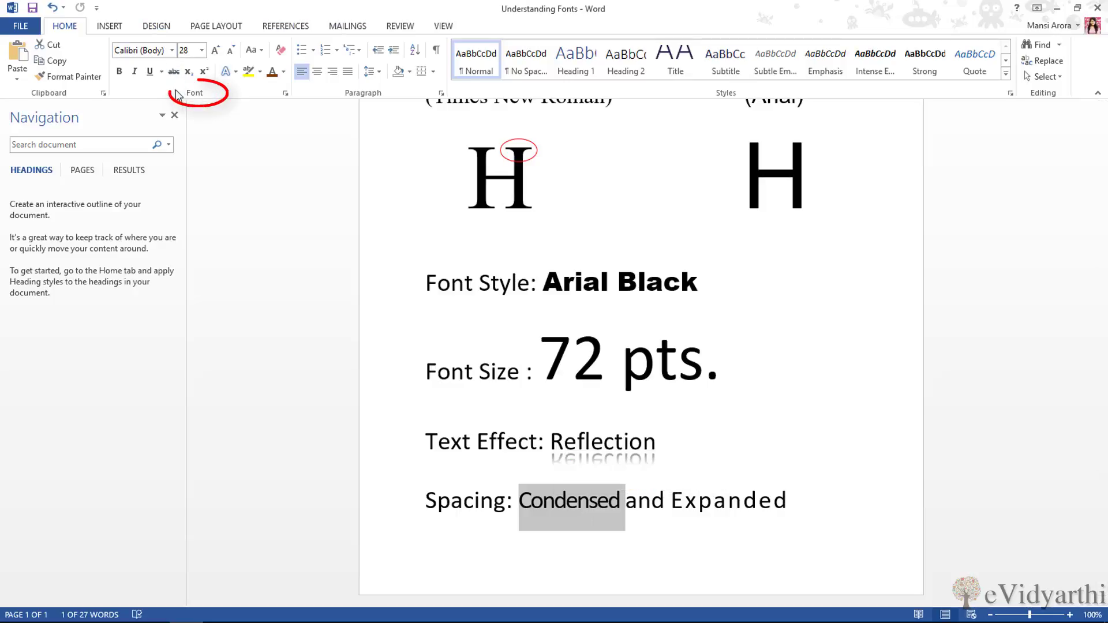
click(286, 93)
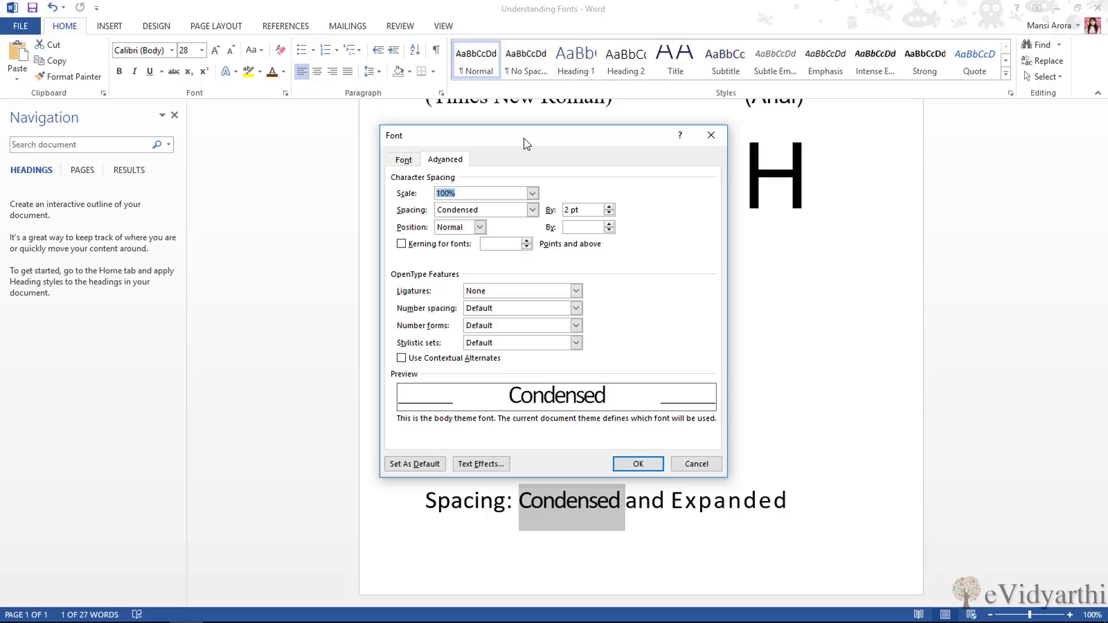
drag(526, 143, 300, 131)
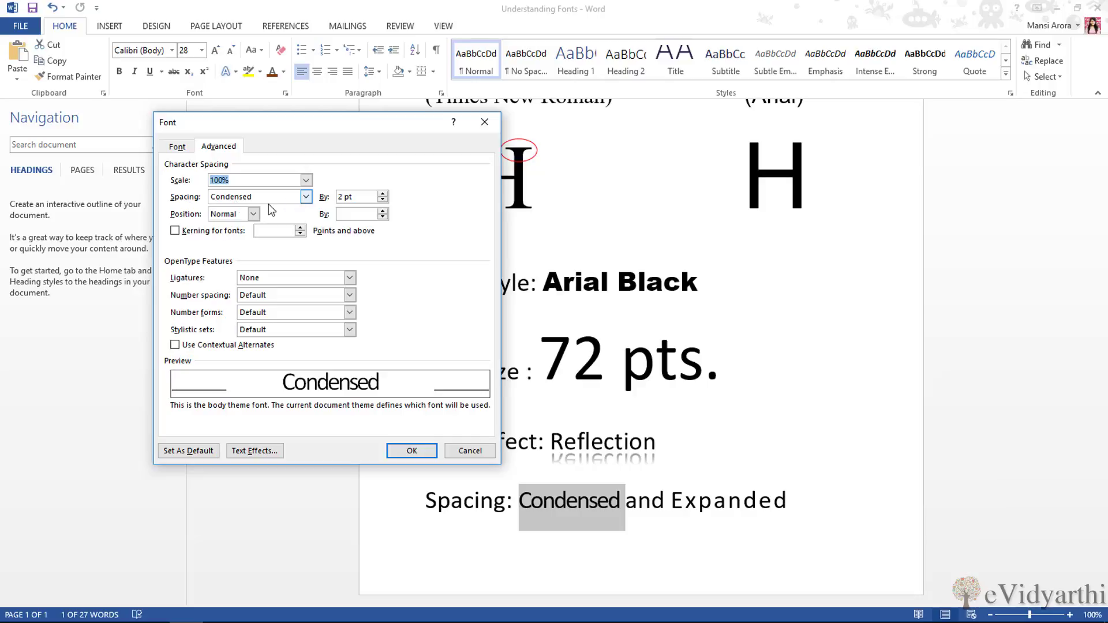
click(306, 196)
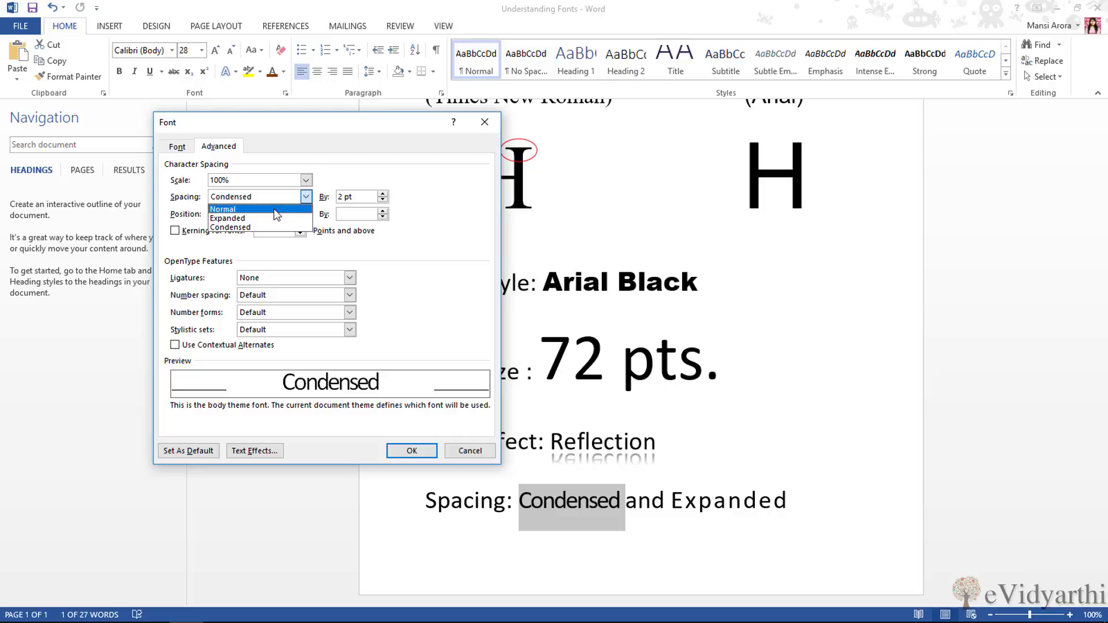
click(321, 199)
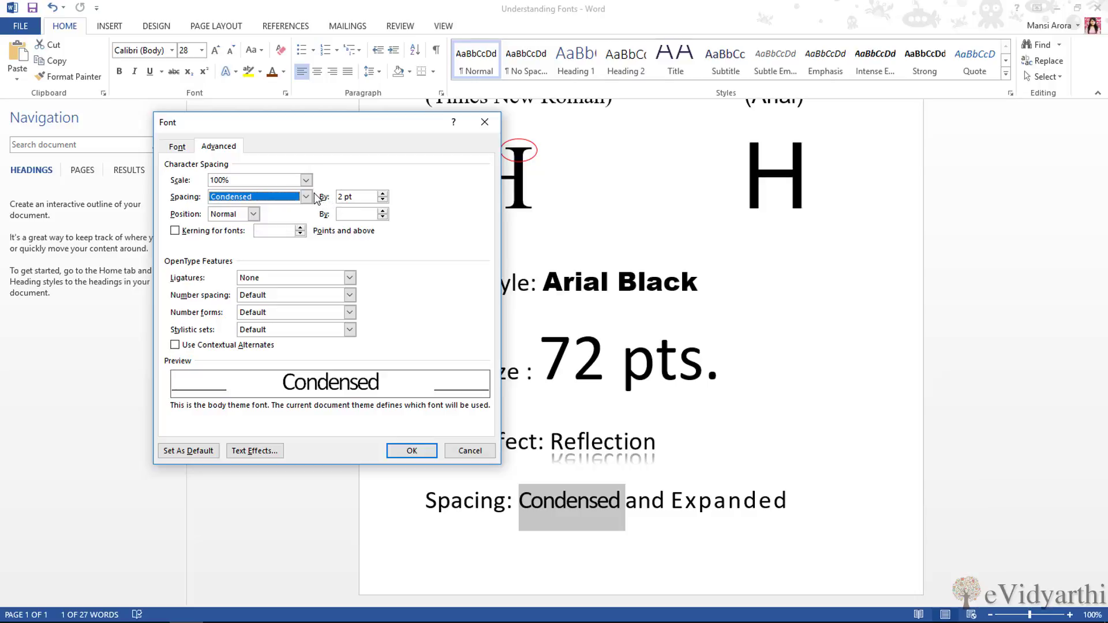
Set the condensed spacing amount of the word "Condensed" to 3.8 pt and apply it.
click(384, 195)
click(383, 195)
click(383, 195)
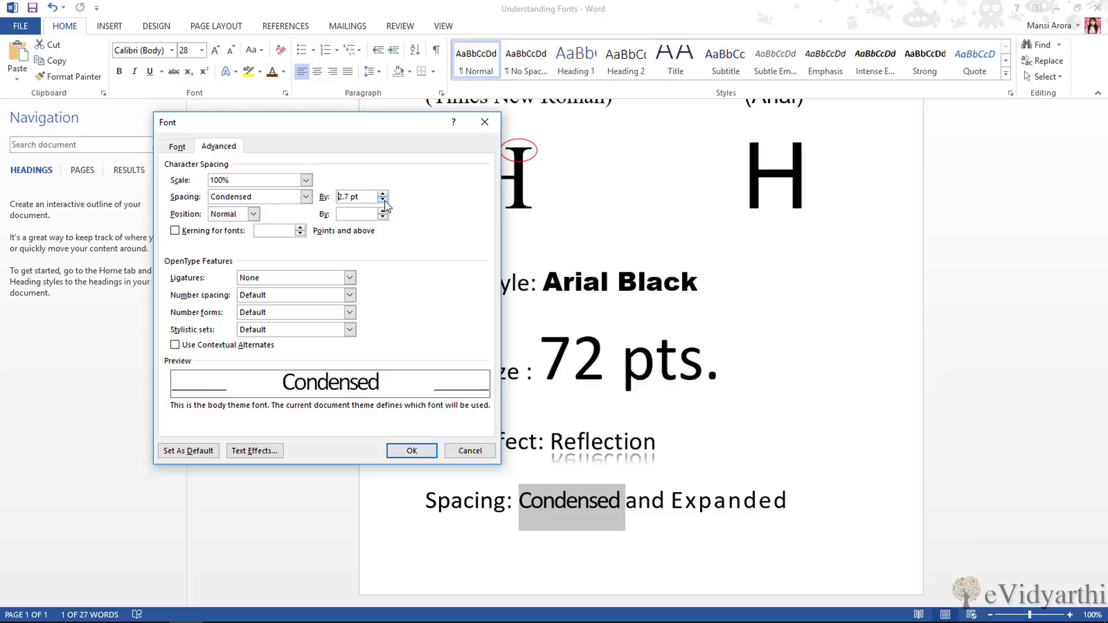
click(383, 195)
click(384, 195)
click(383, 195)
click(383, 195)
click(383, 195)
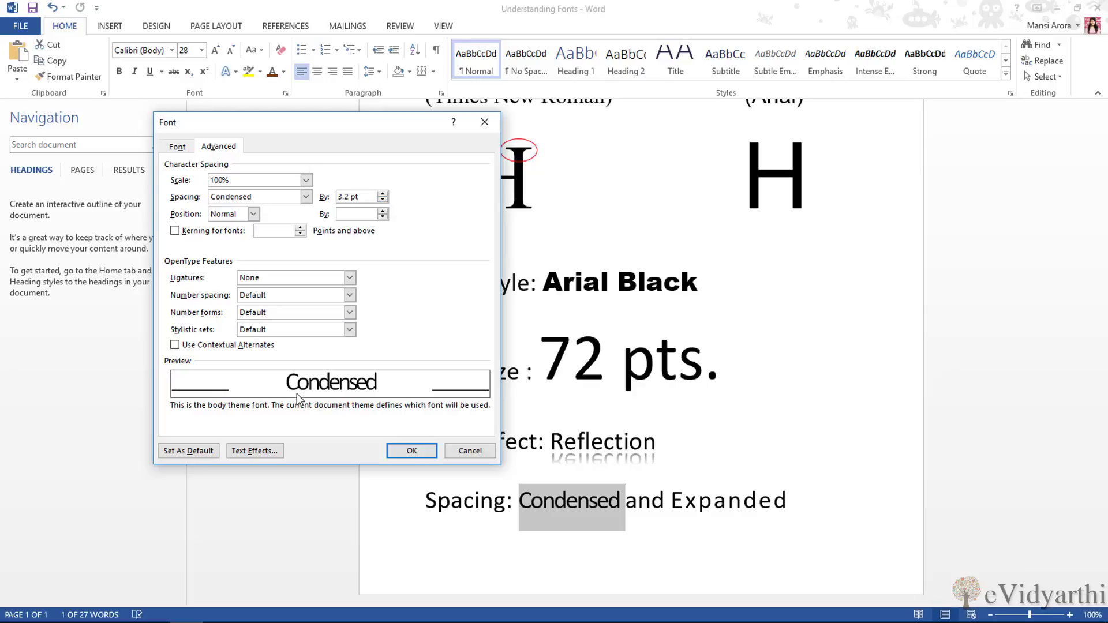
click(384, 195)
click(383, 195)
click(384, 195)
click(384, 195)
click(383, 195)
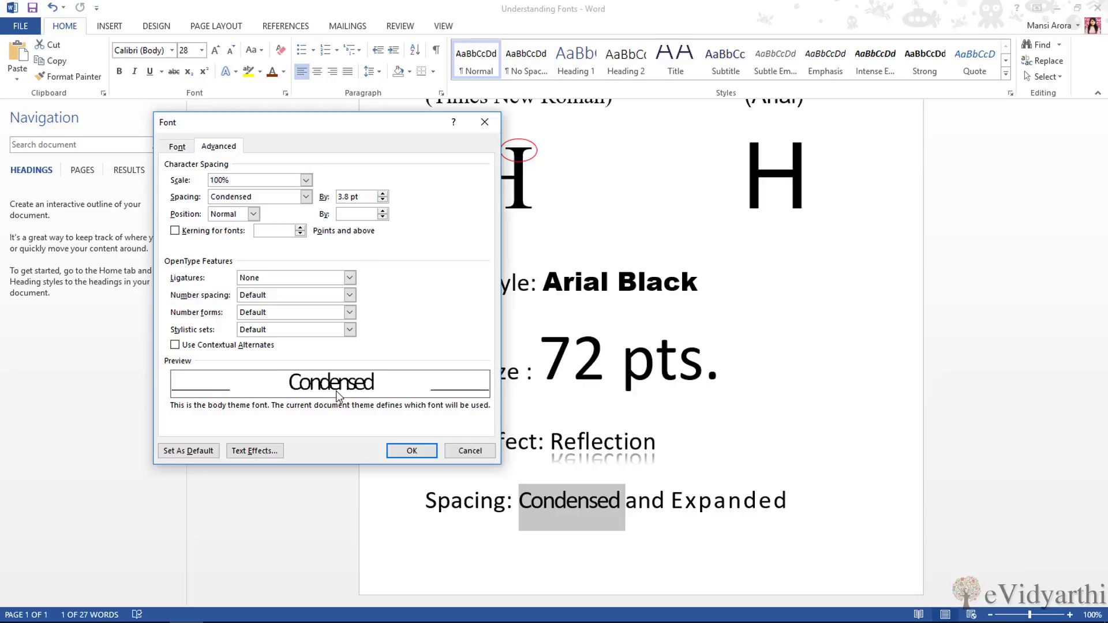
click(411, 451)
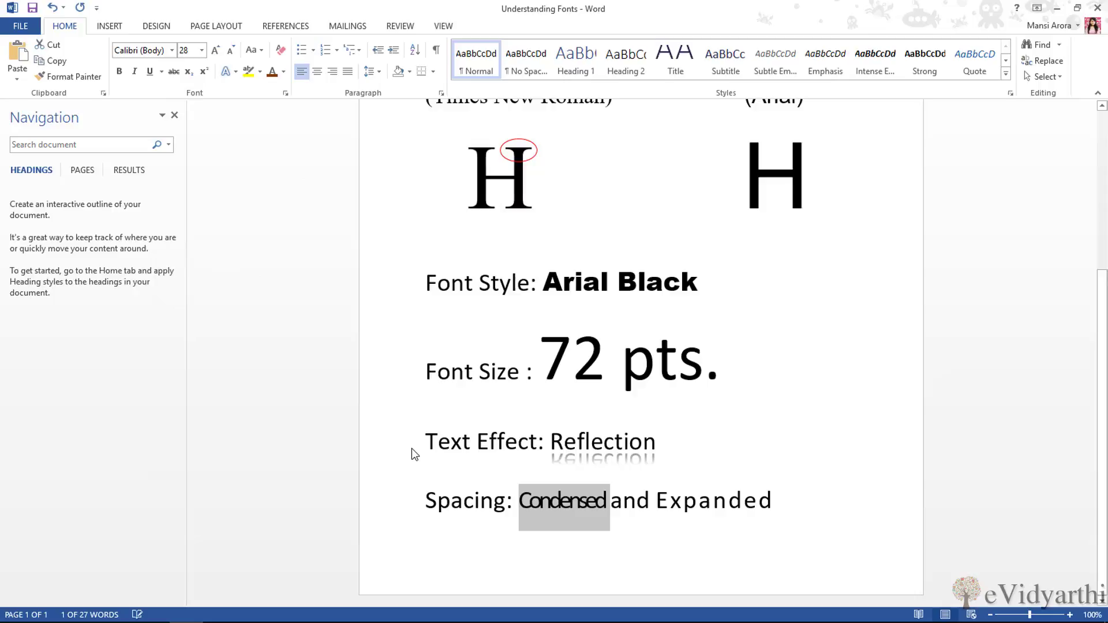
Examine the advanced character spacing options for the word "Expanded" and close the settings without changes.
double_click(682, 505)
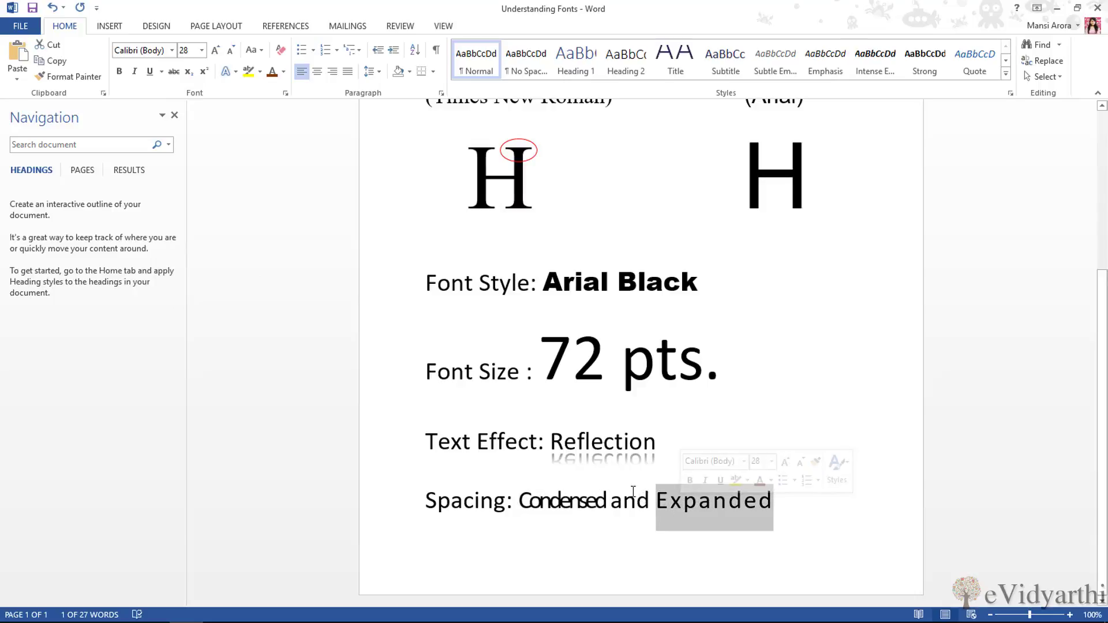
click(285, 92)
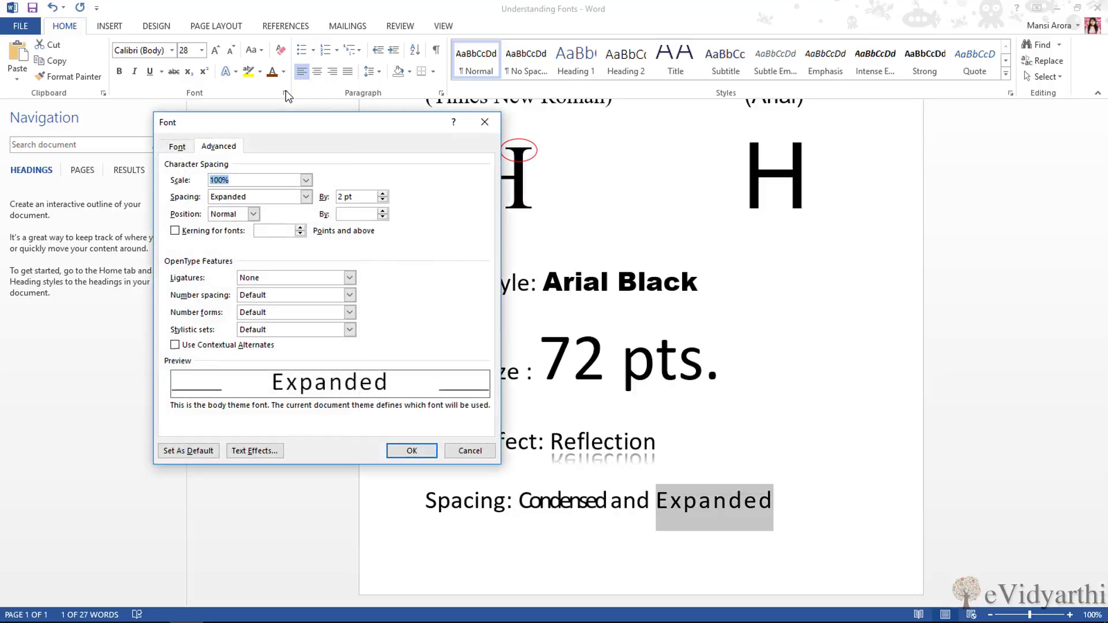
click(306, 197)
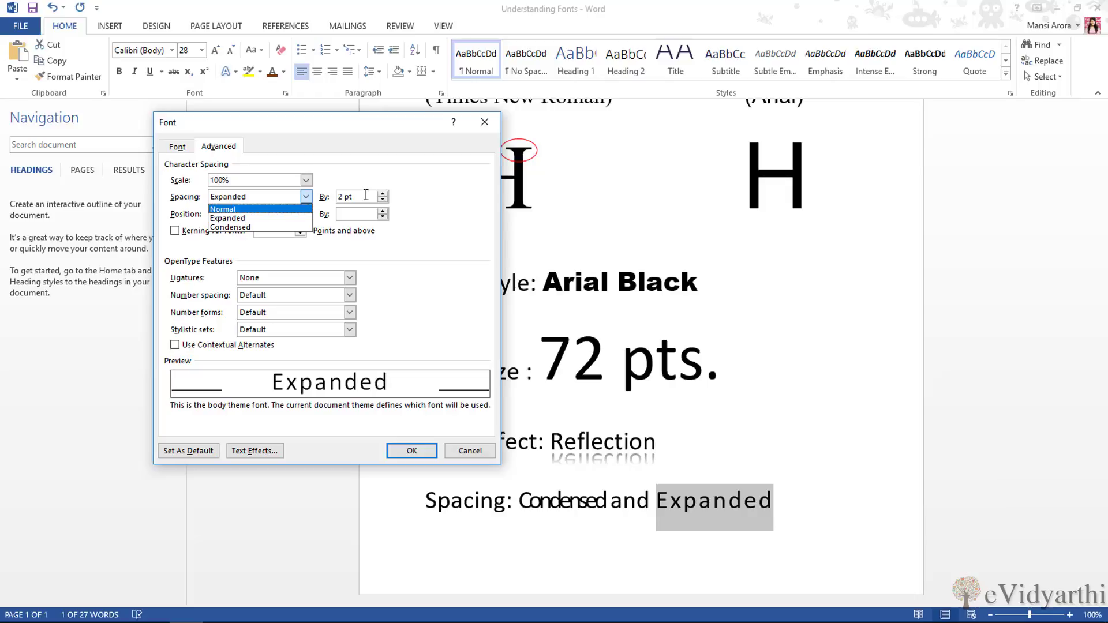
click(473, 455)
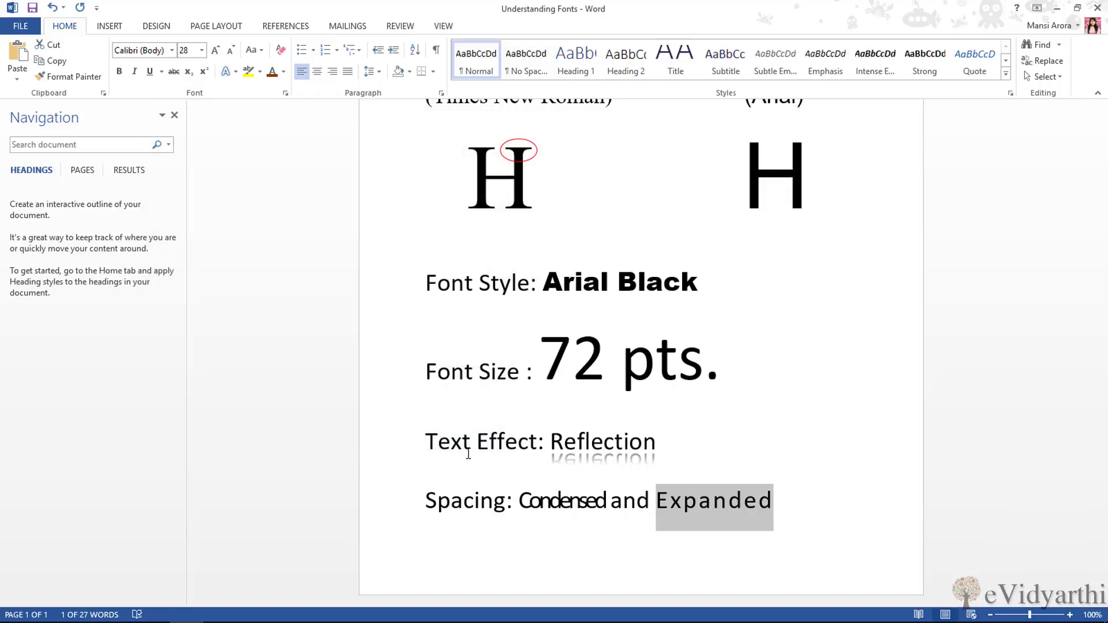